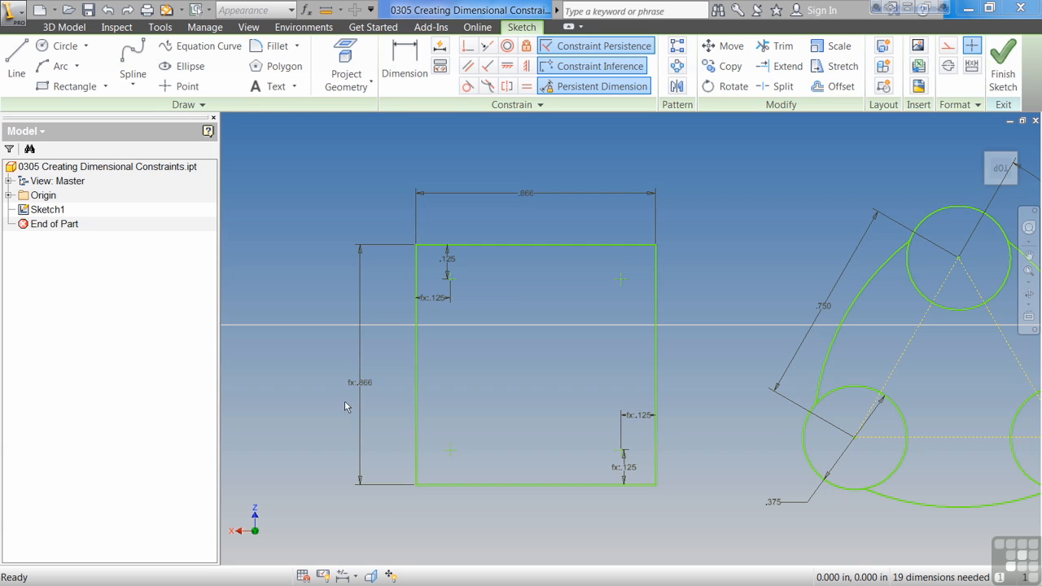
Step: Inspect the expressions behind the square's height and width dimensions, keeping both values
double_click(360, 382)
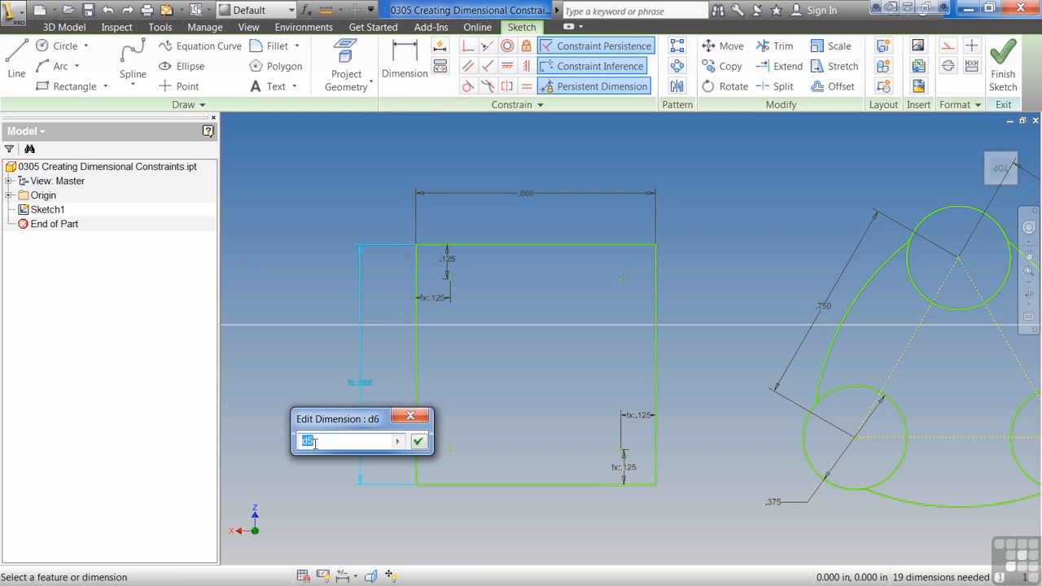
click(419, 442)
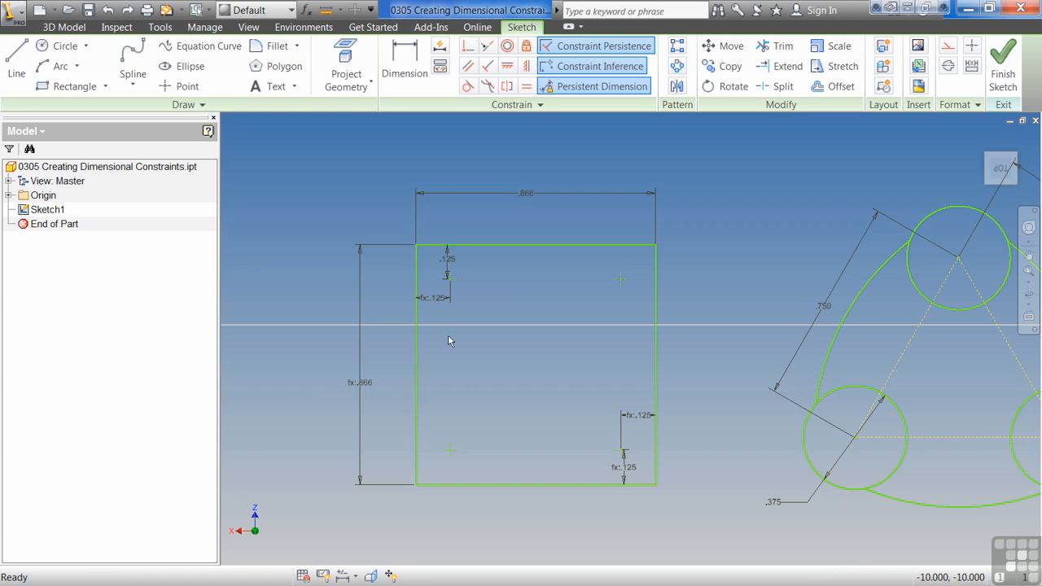
double_click(535, 196)
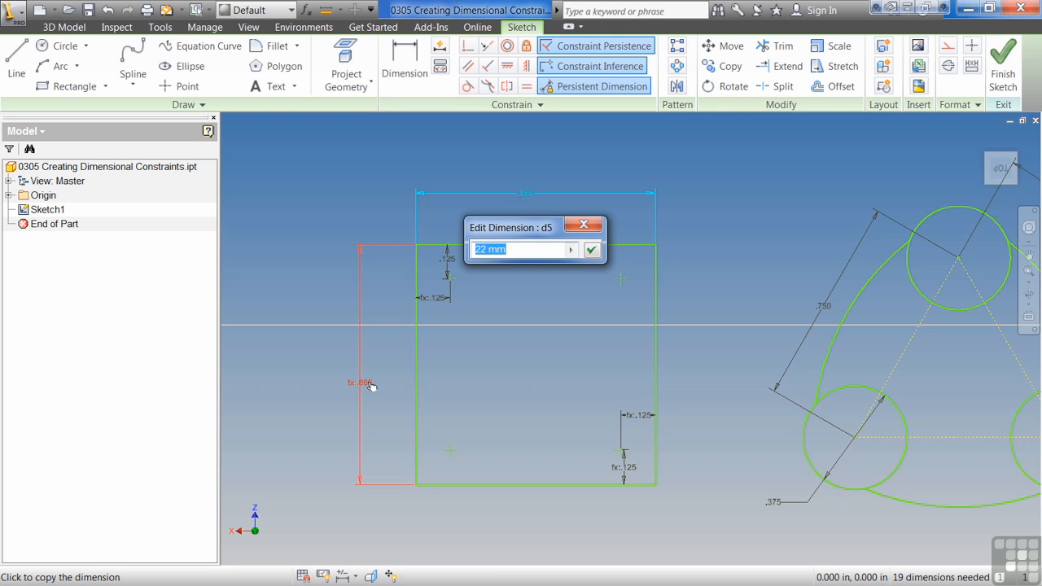
click(598, 253)
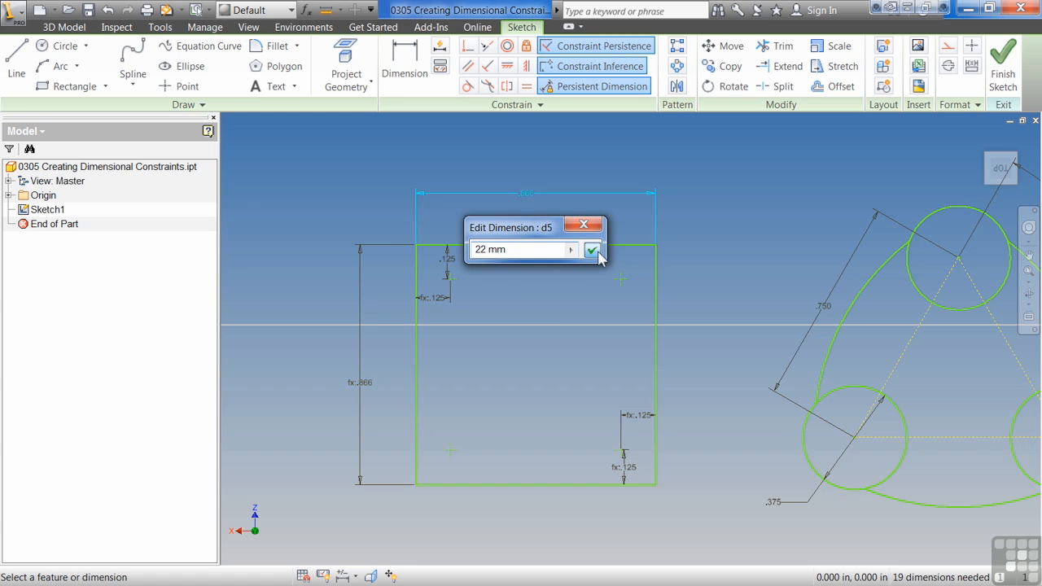
Step: Set the sketch's dimension display to Value and switch it back to Tolerance
right_click(500, 347)
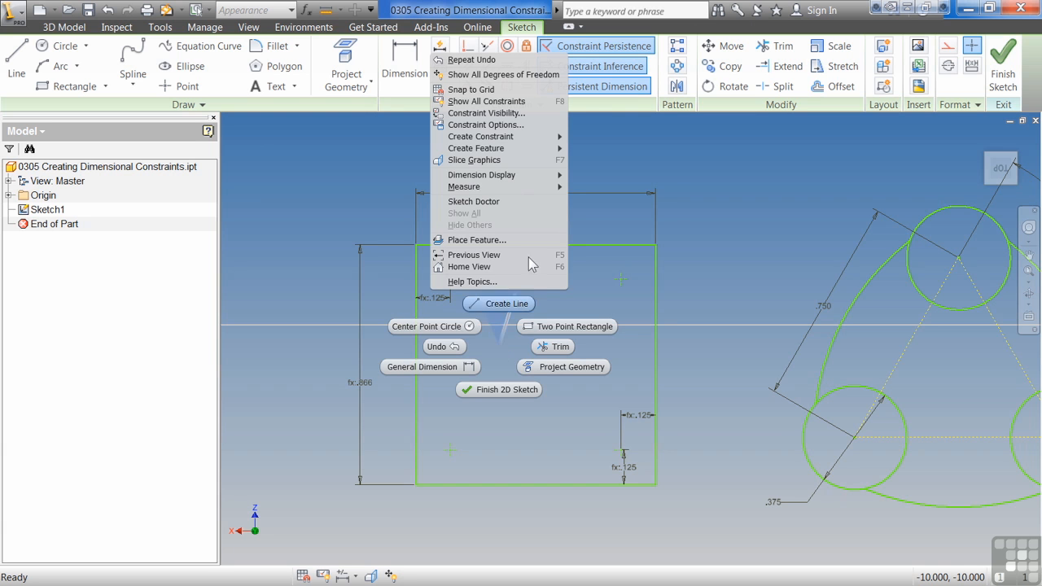
mouse_move(548, 177)
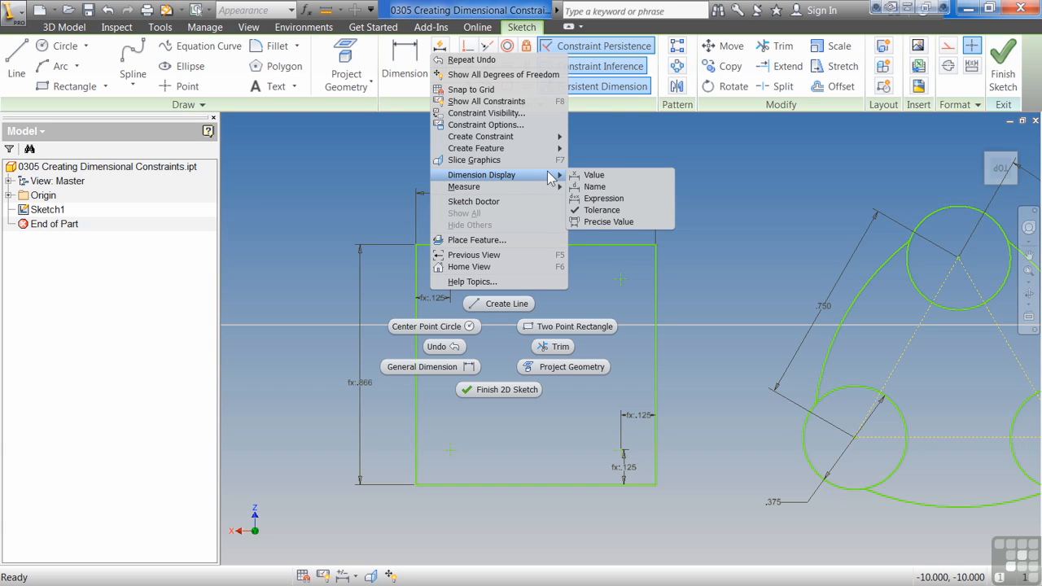
click(595, 175)
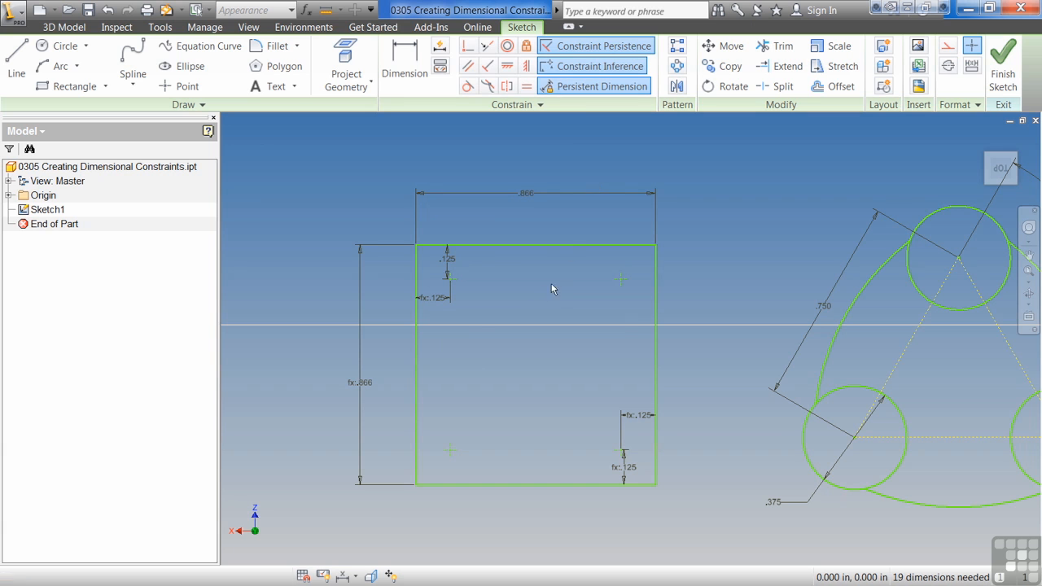
right_click(506, 338)
mouse_move(556, 174)
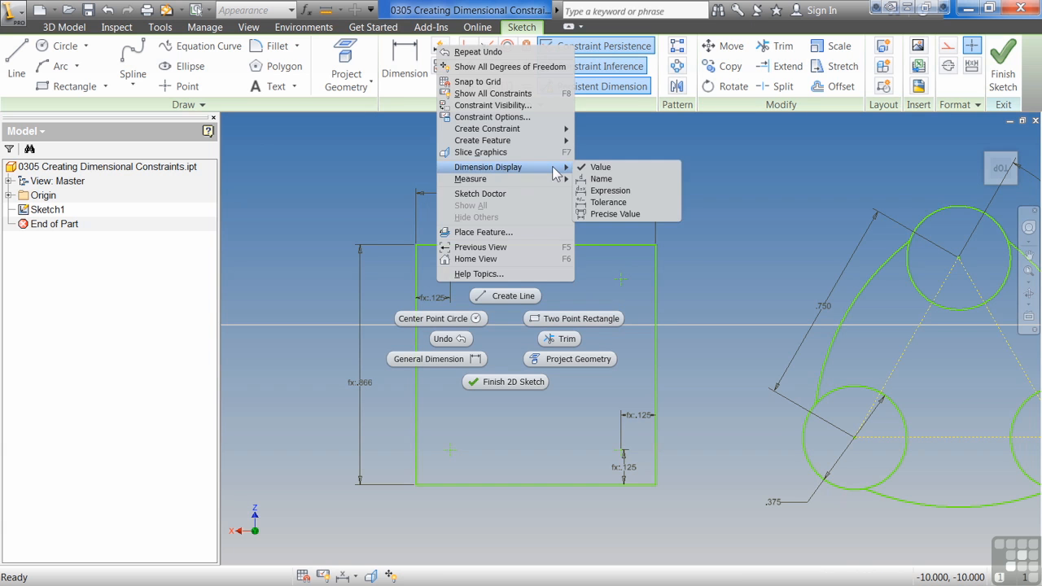
click(609, 213)
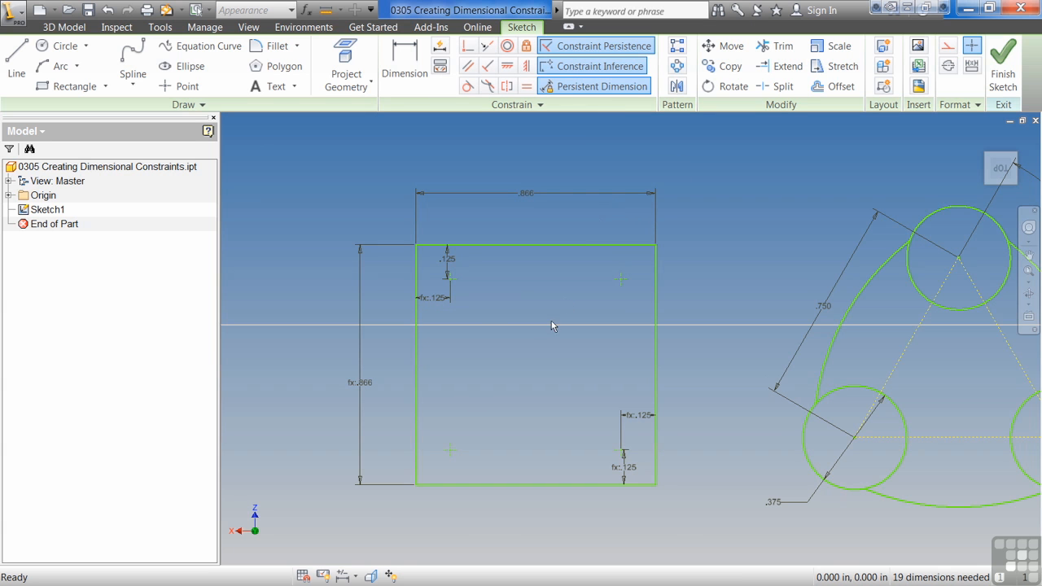
Step: Display the sketch dimensions by Name
right_click(517, 342)
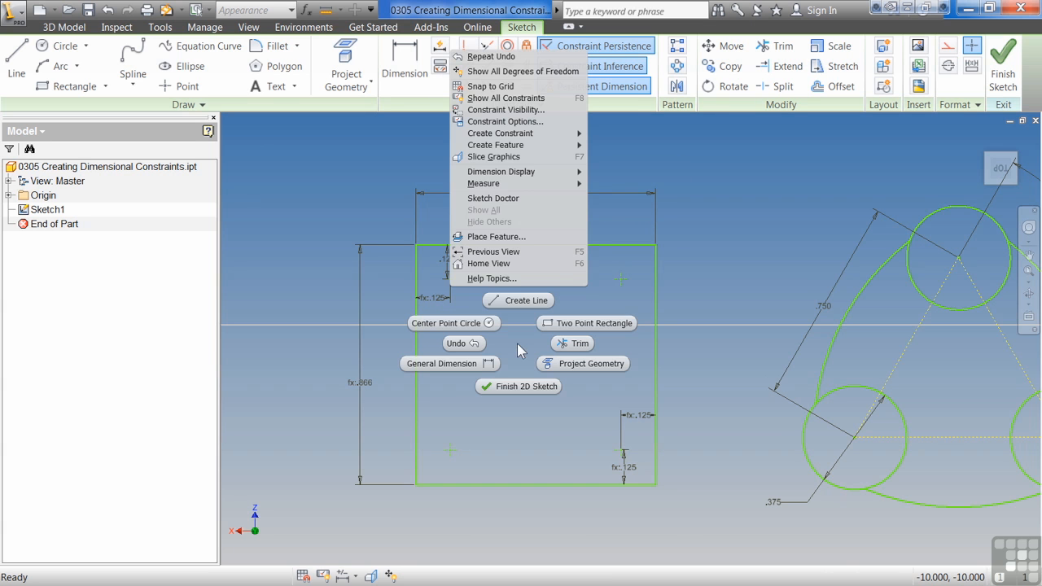
mouse_move(552, 171)
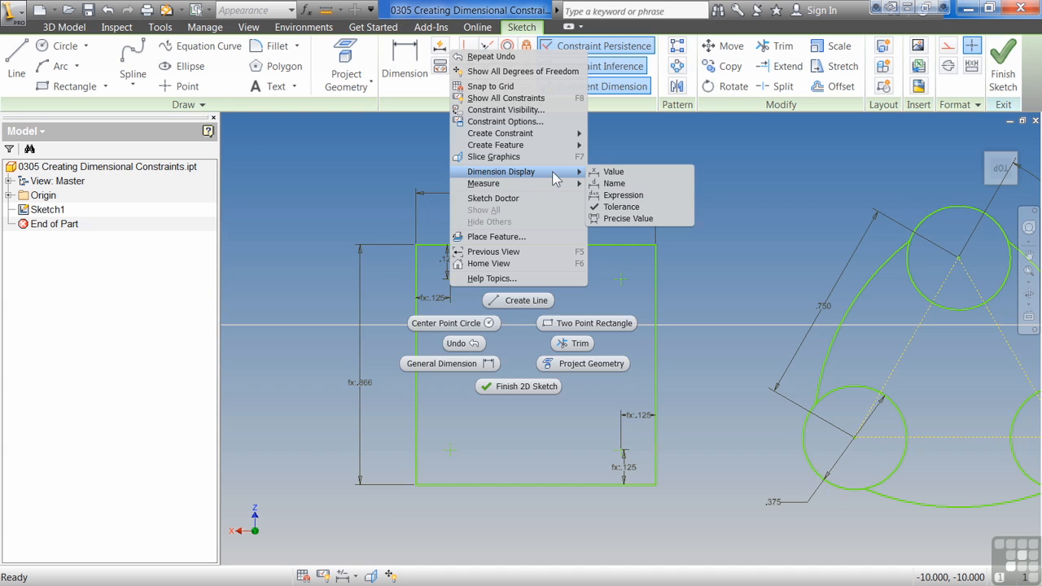
click(613, 183)
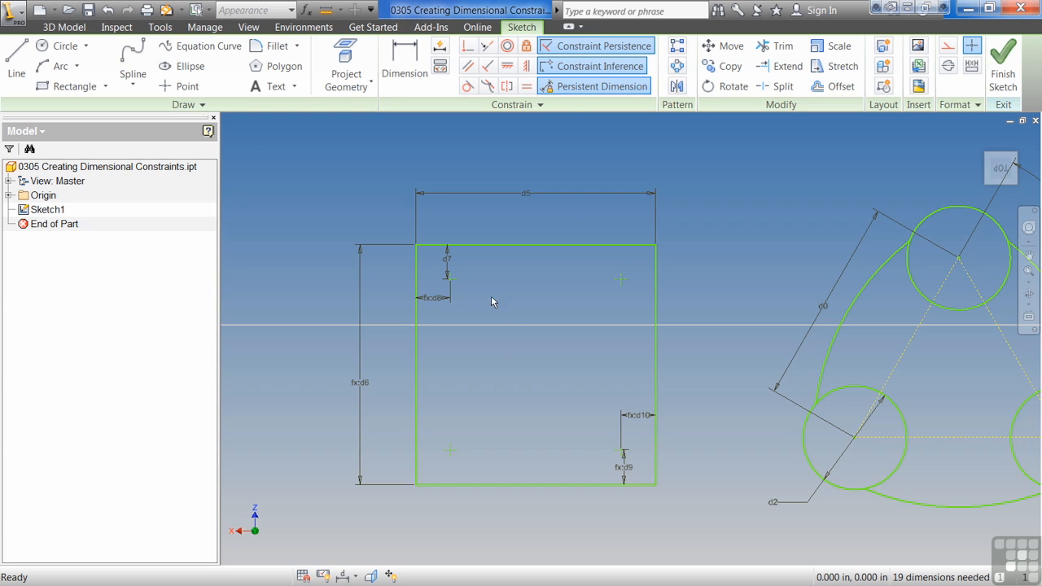
Step: Display the sketch dimensions as Precise Value
right_click(503, 357)
mouse_move(553, 187)
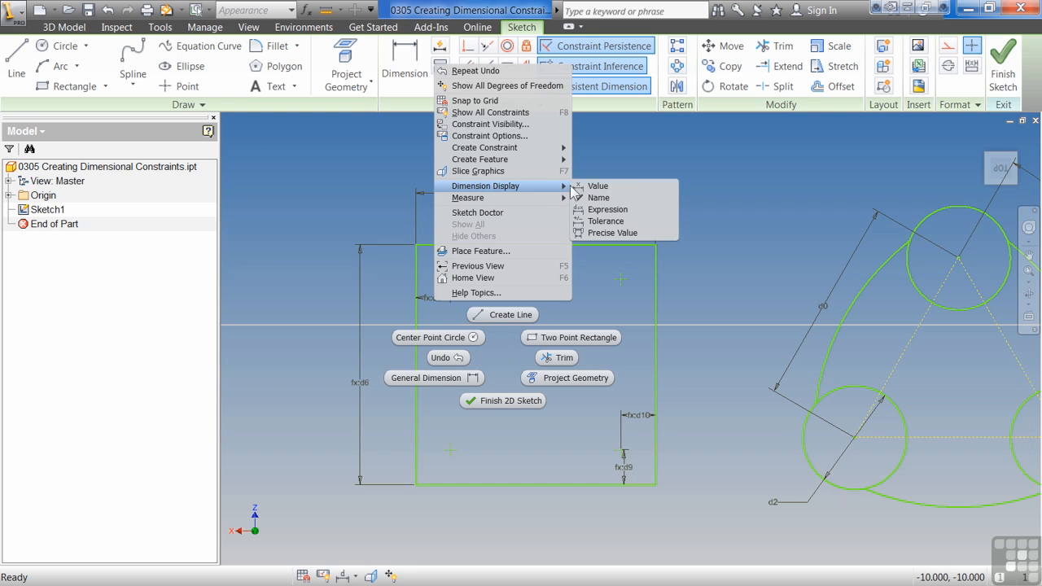
click(611, 236)
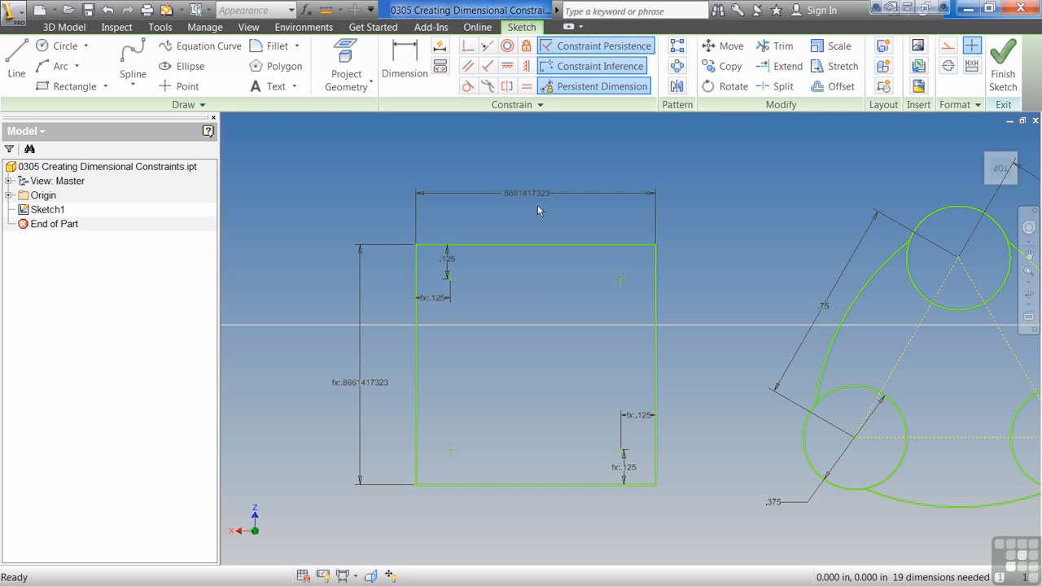
Step: Display the sketch dimensions as Expression
right_click(511, 301)
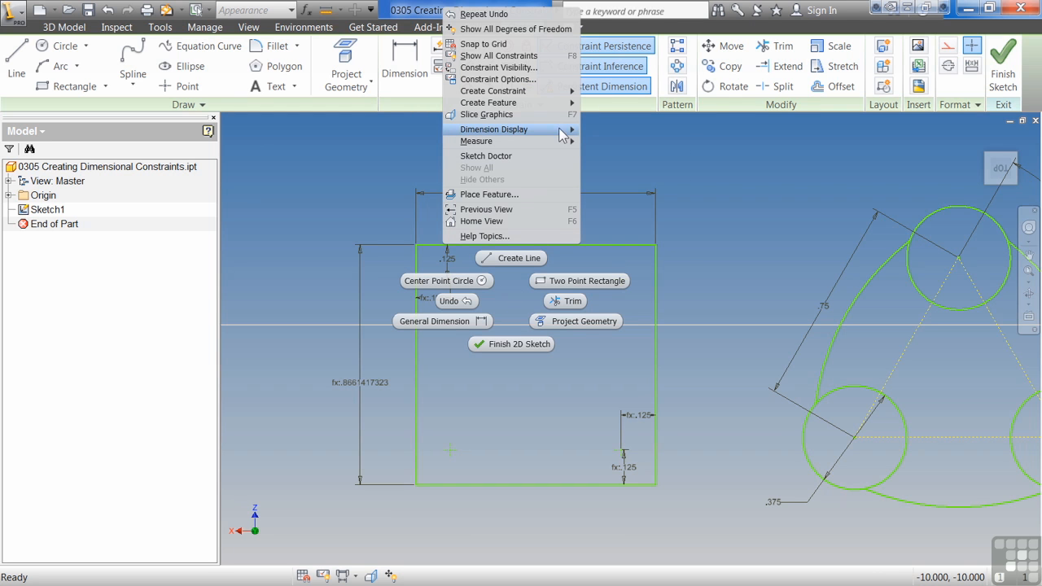
mouse_move(561, 136)
click(616, 154)
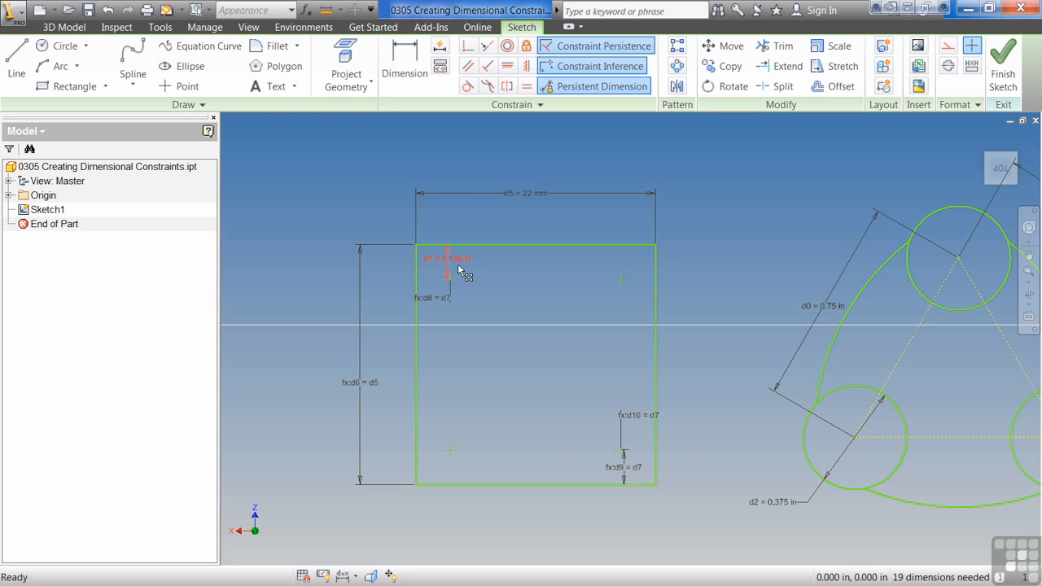
Step: Inspect the units entered for the square's width and the upper point's vertical offset, accepting both unchanged
double_click(533, 193)
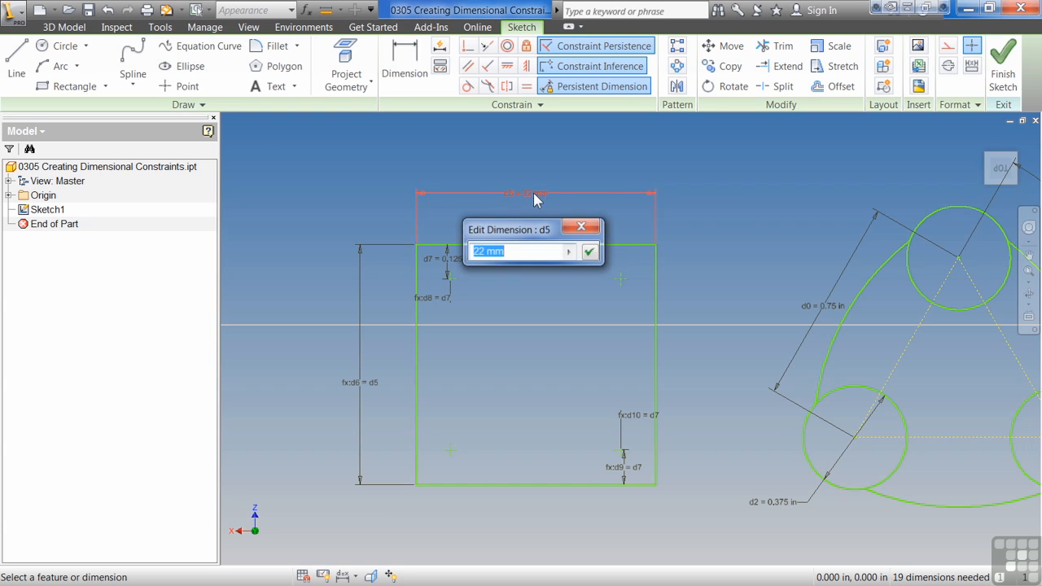
click(509, 250)
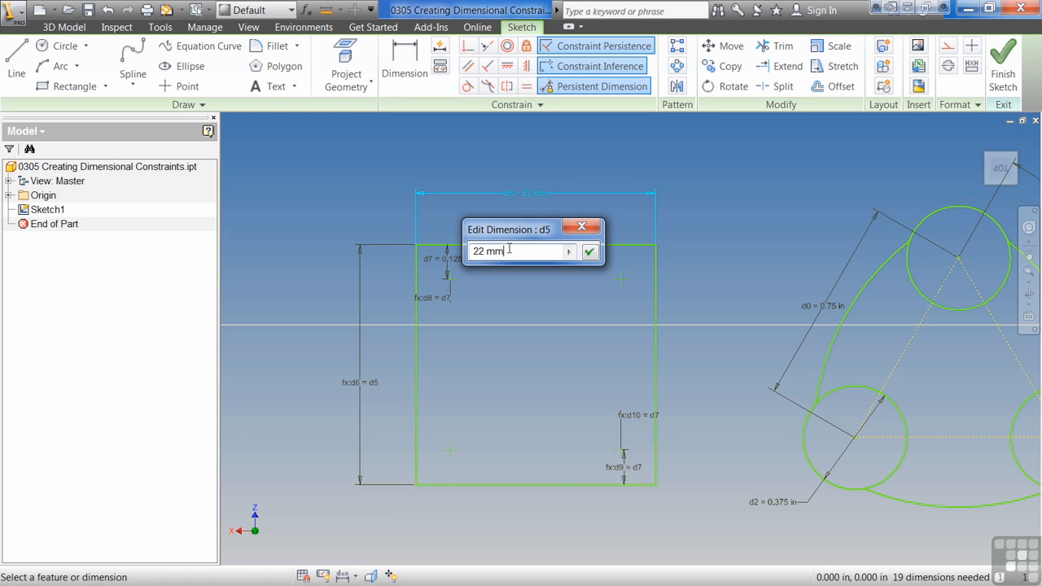
click(590, 252)
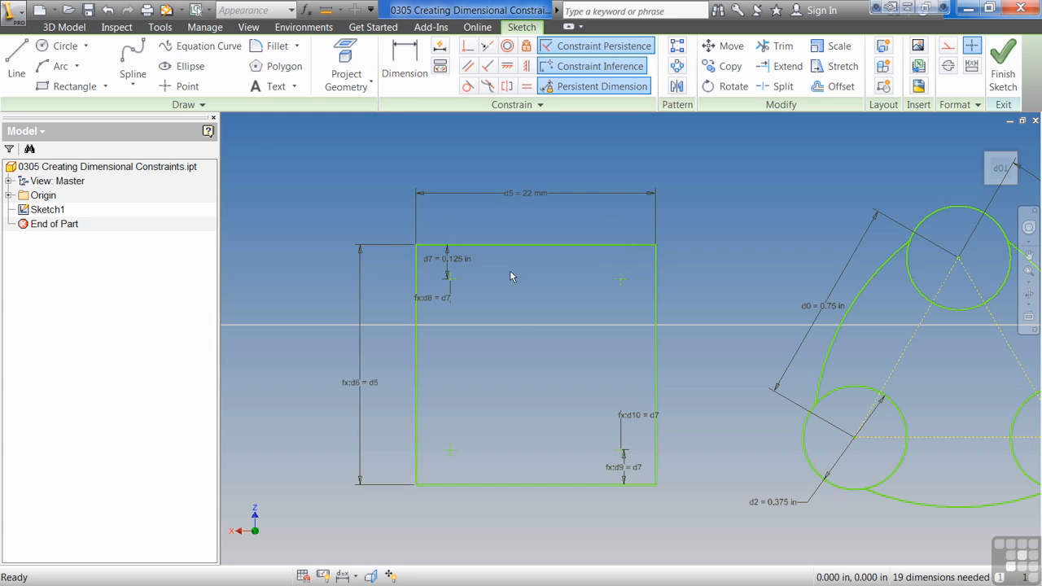
double_click(449, 265)
drag(432, 320, 416, 319)
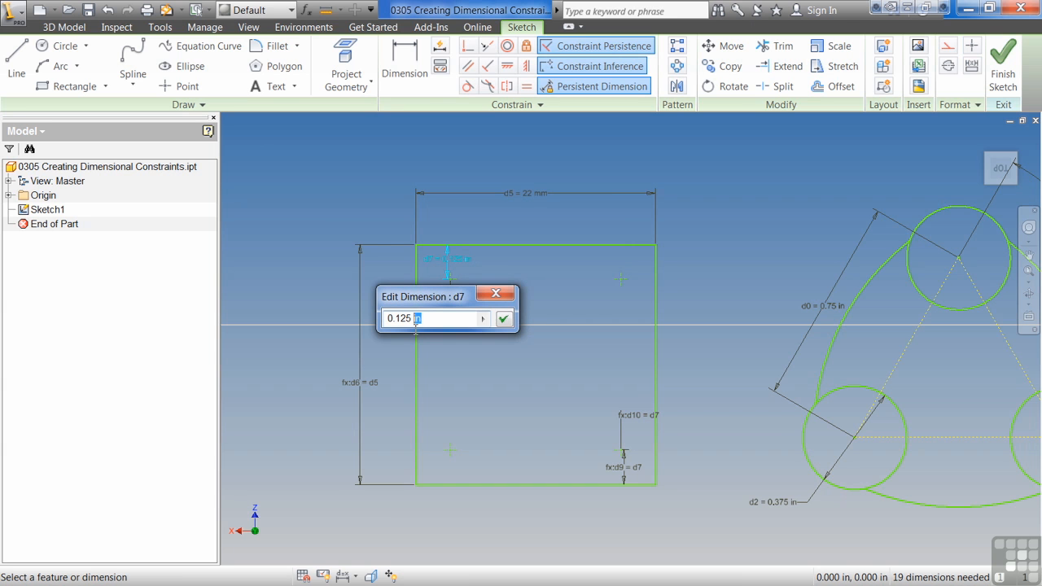
click(504, 320)
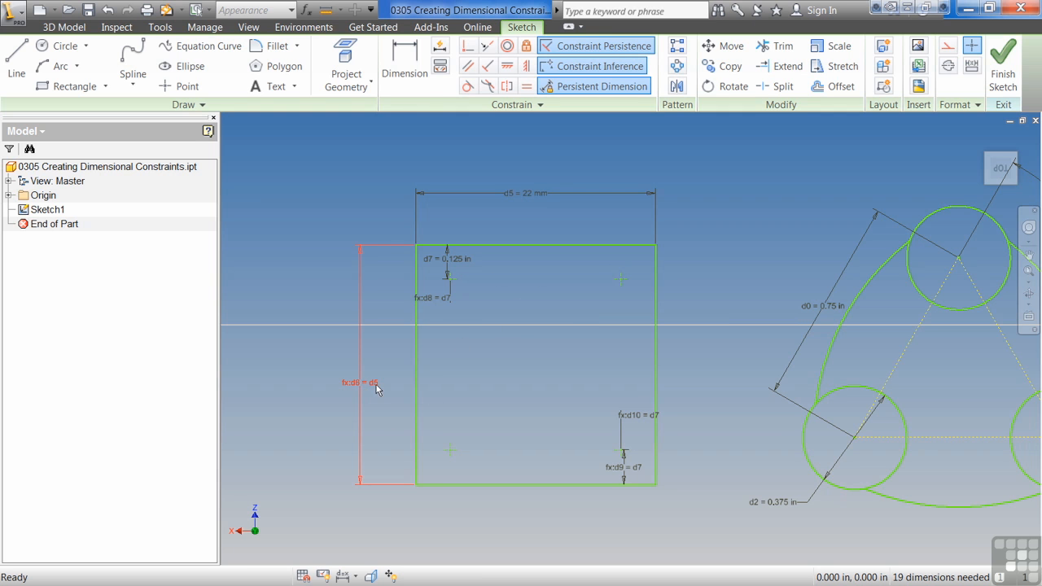
Step: Set the upper point's vertical offset to the expression .25 - 0.125 in, and move the lower point's horizontal dimension text inside the square
double_click(436, 260)
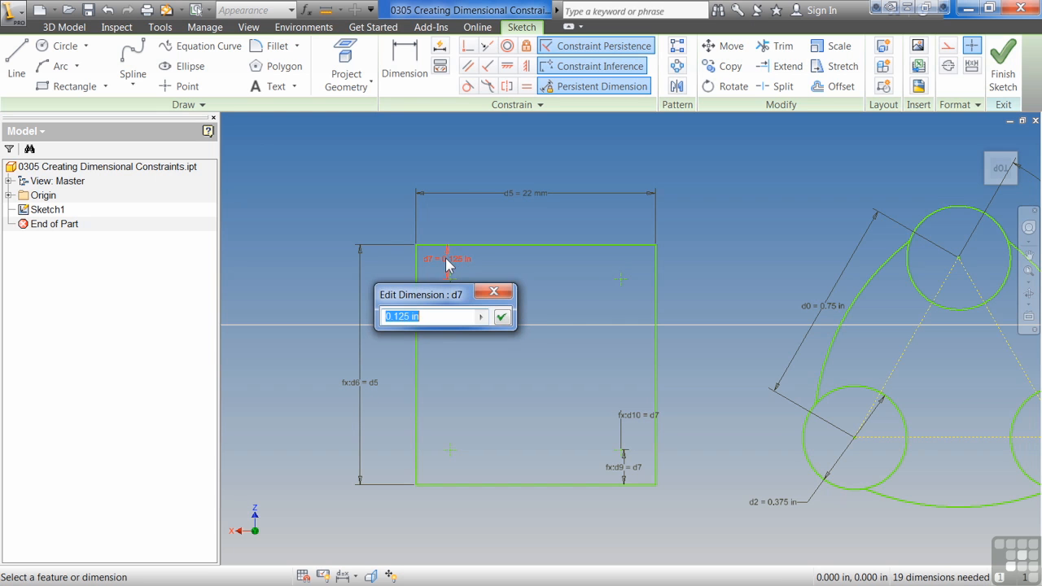
click(389, 317)
text(.25 -)
key(Return)
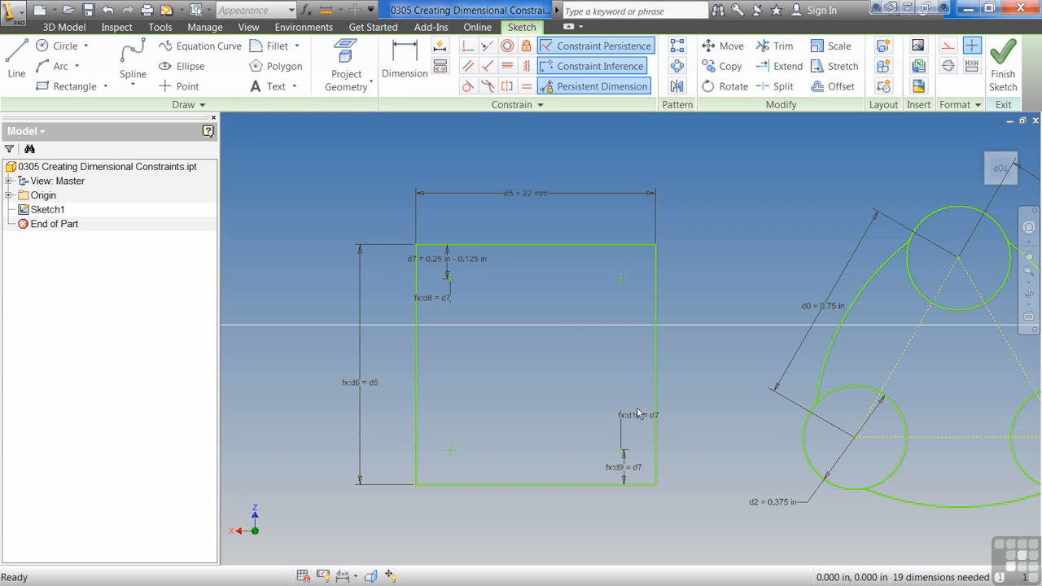
drag(639, 414, 587, 422)
Step: Set the sketch's dimension display to Tolerance
right_click(491, 358)
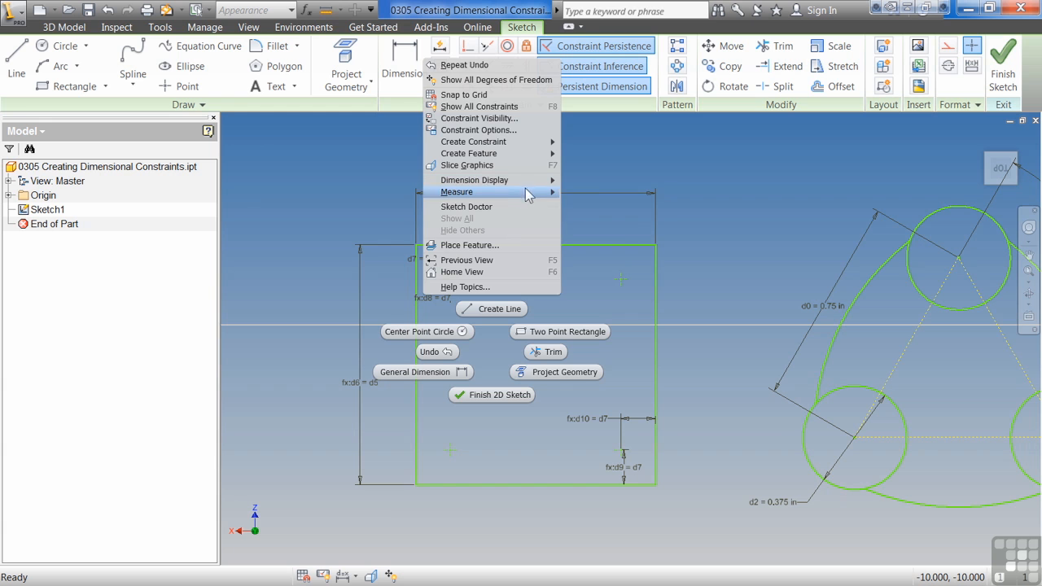
mouse_move(542, 180)
click(595, 216)
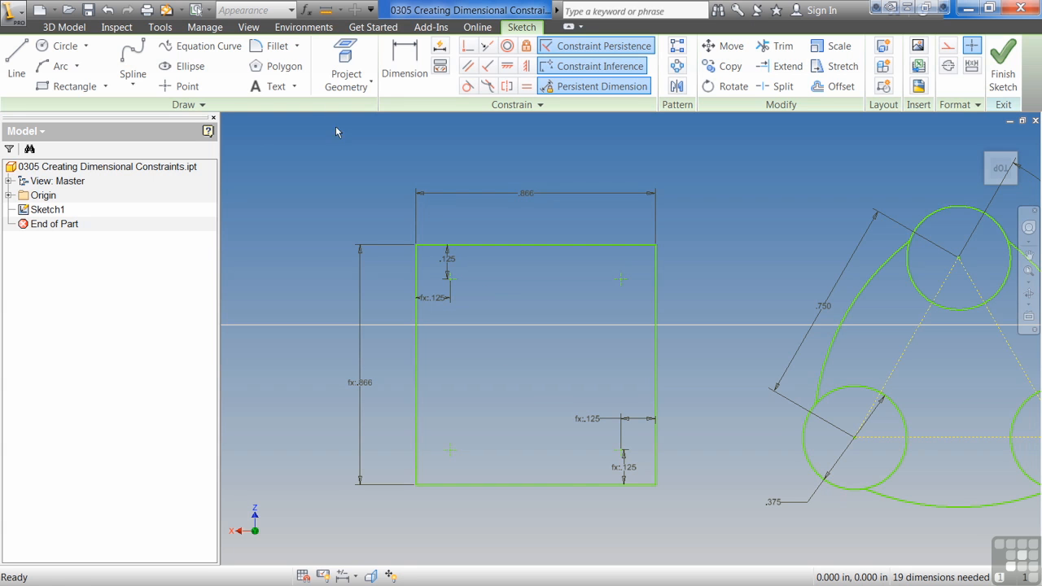
Step: Open the model's parameters and rename parameter d5 to Width
click(306, 10)
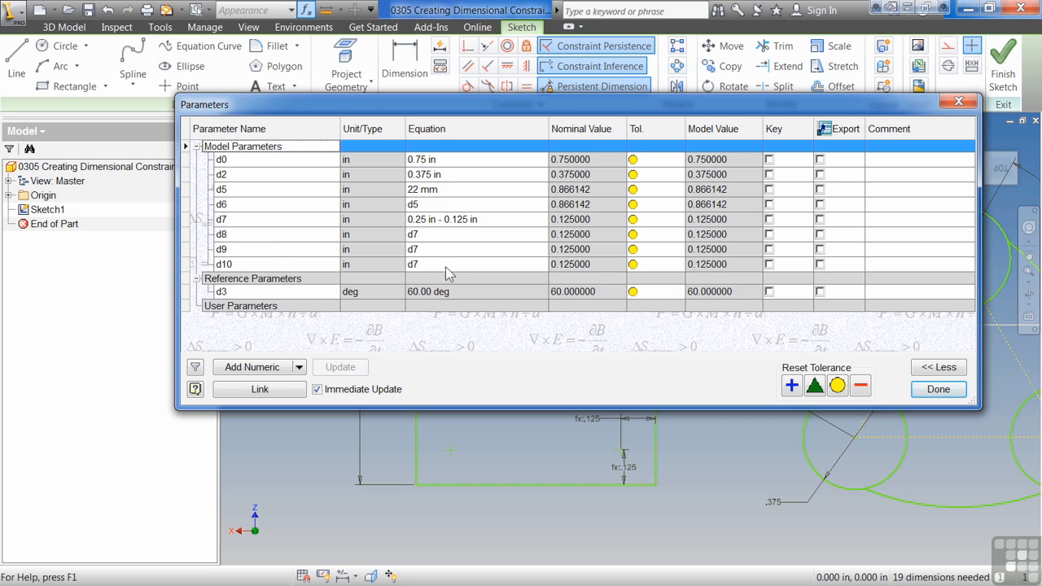
click(235, 189)
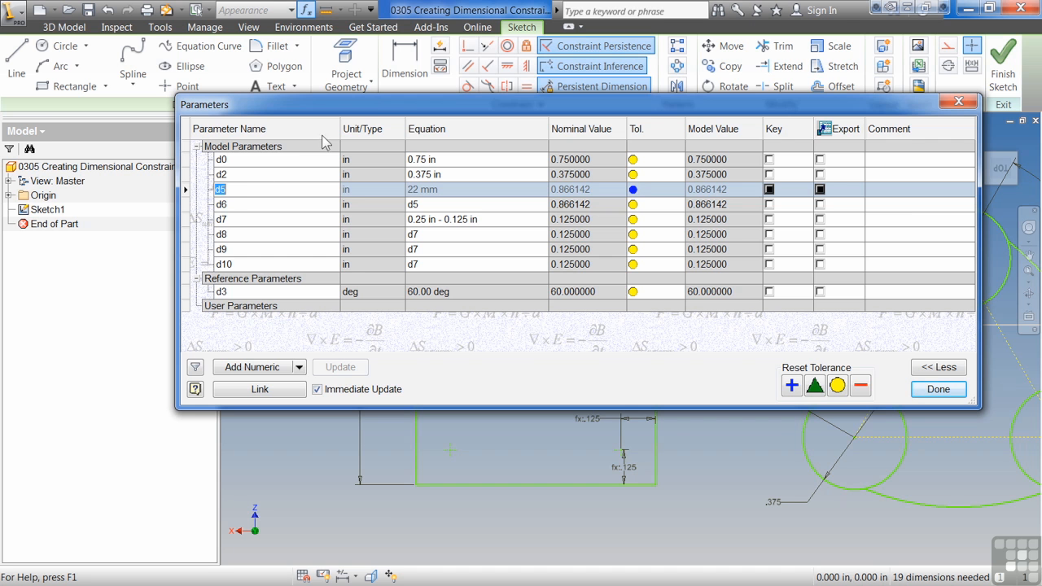
drag(394, 107, 412, 154)
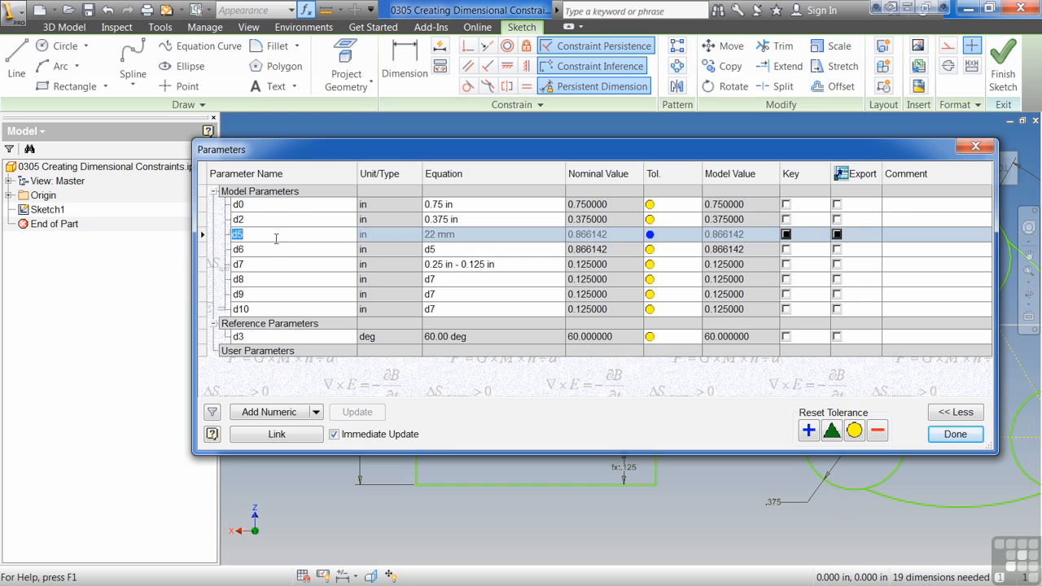
text(Width)
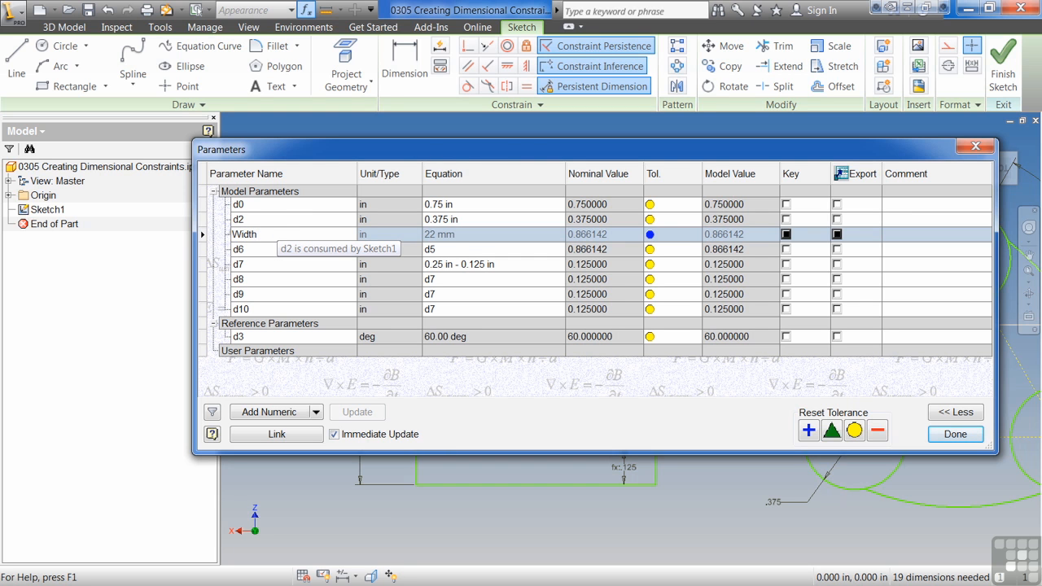
key(Return)
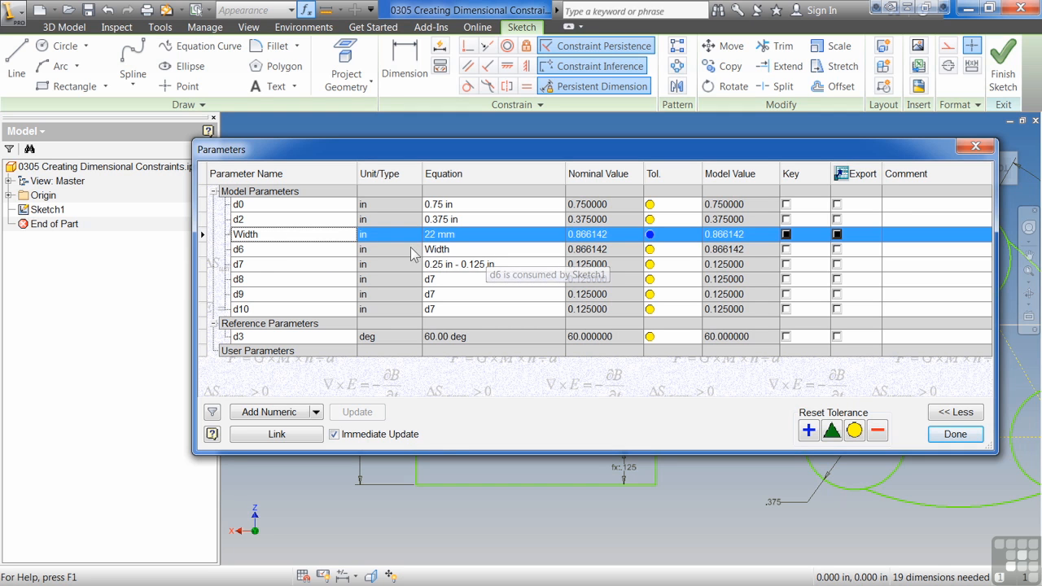
Step: Rename parameter d6 to Height and close the parameters
double_click(263, 249)
text(Height)
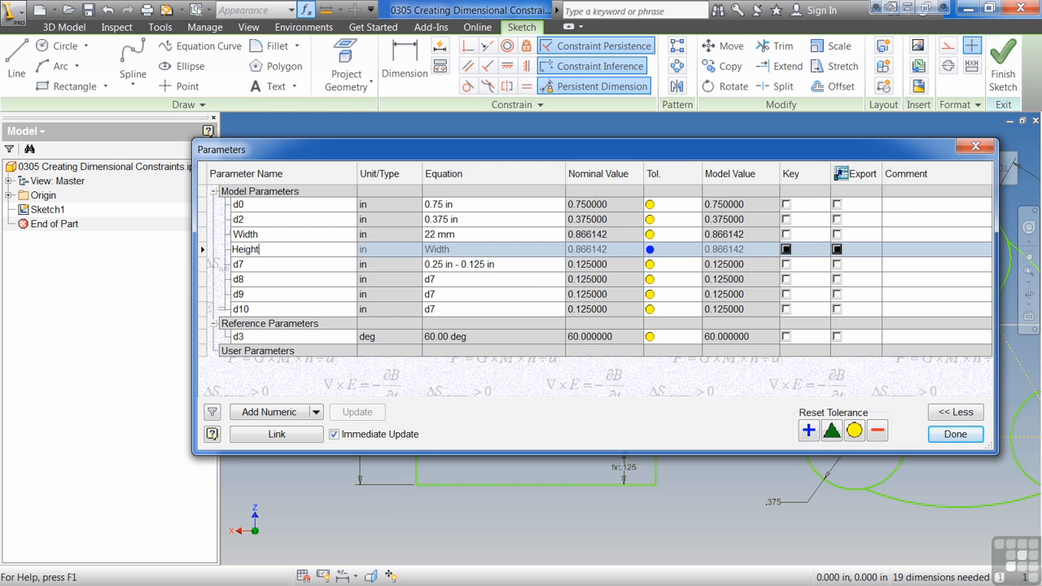
key(Return)
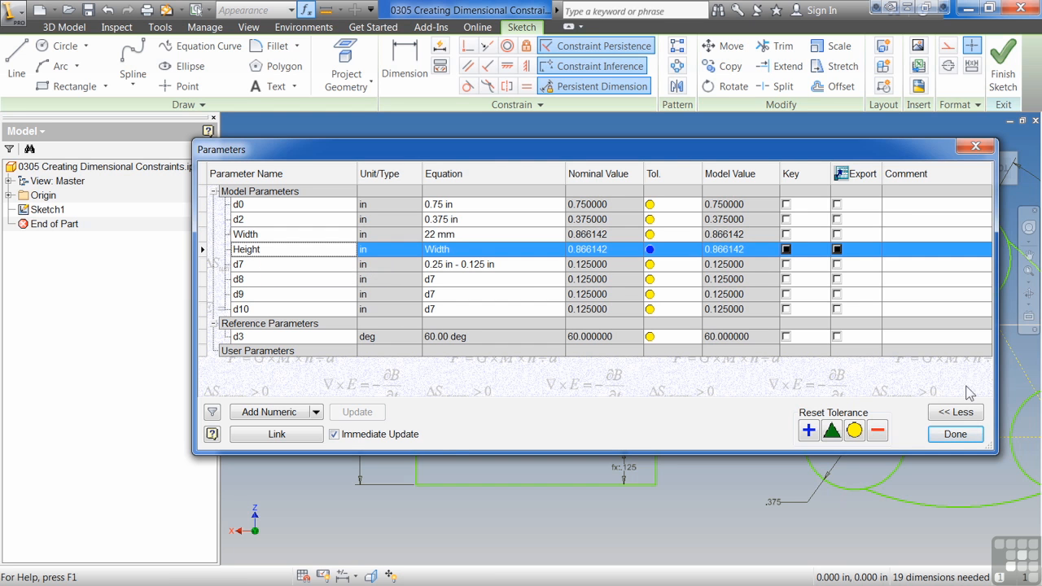
click(955, 435)
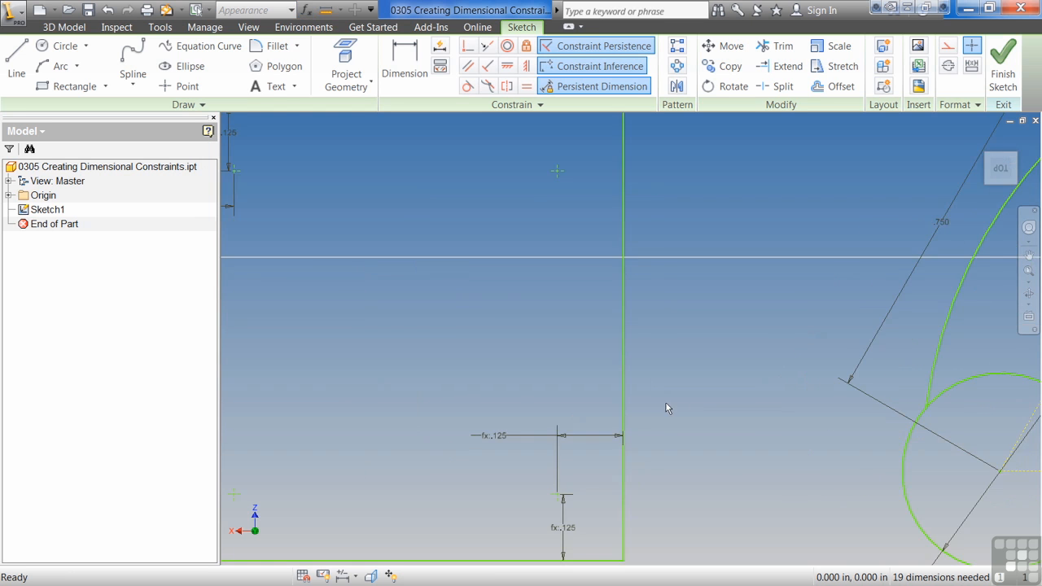
Step: Set the sketch's dimension display to Expression
scroll(533, 401, up, 3)
right_click(530, 334)
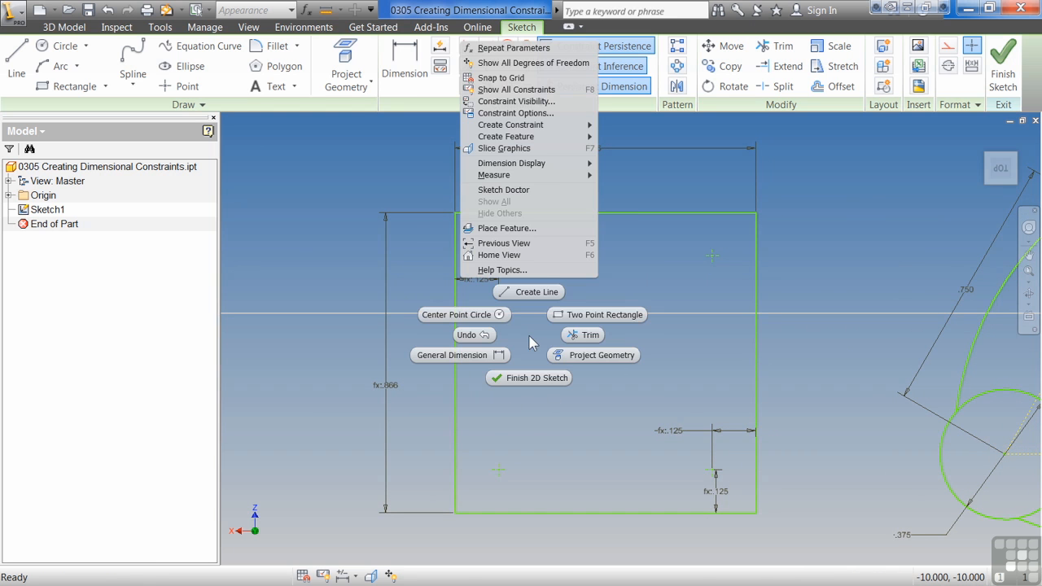
click(561, 163)
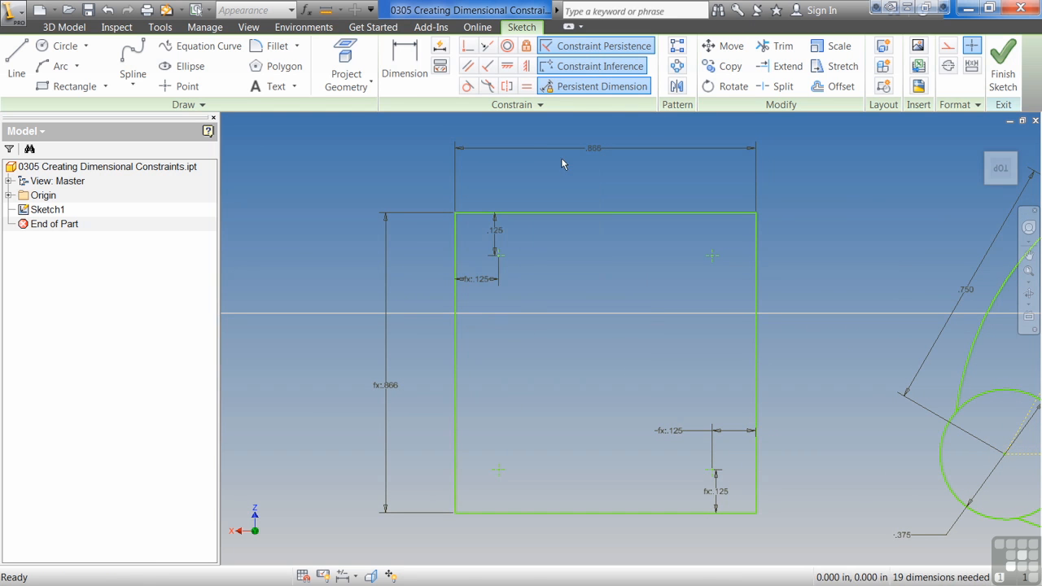
right_click(556, 280)
mouse_move(612, 461)
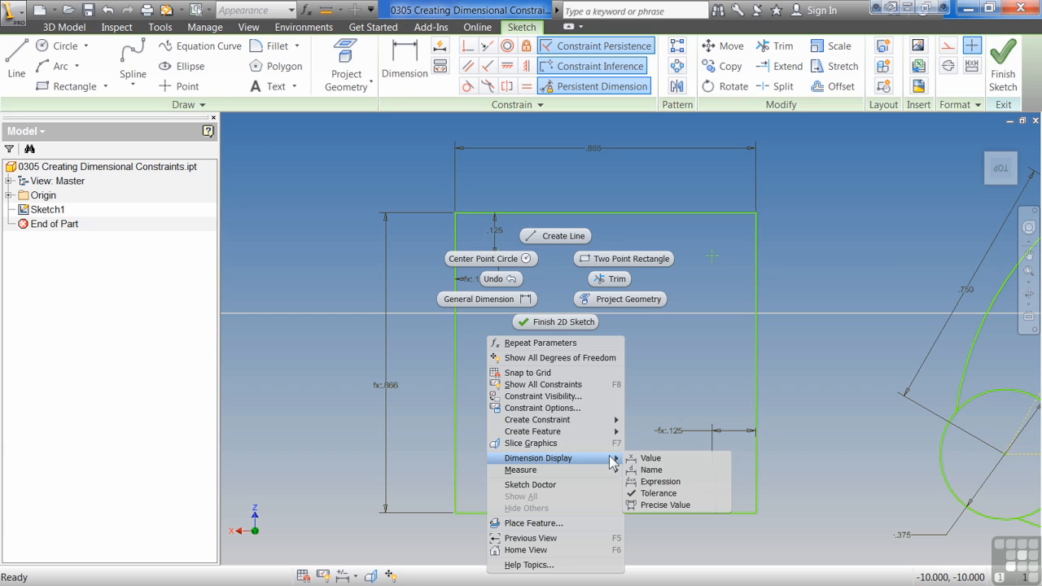
click(659, 481)
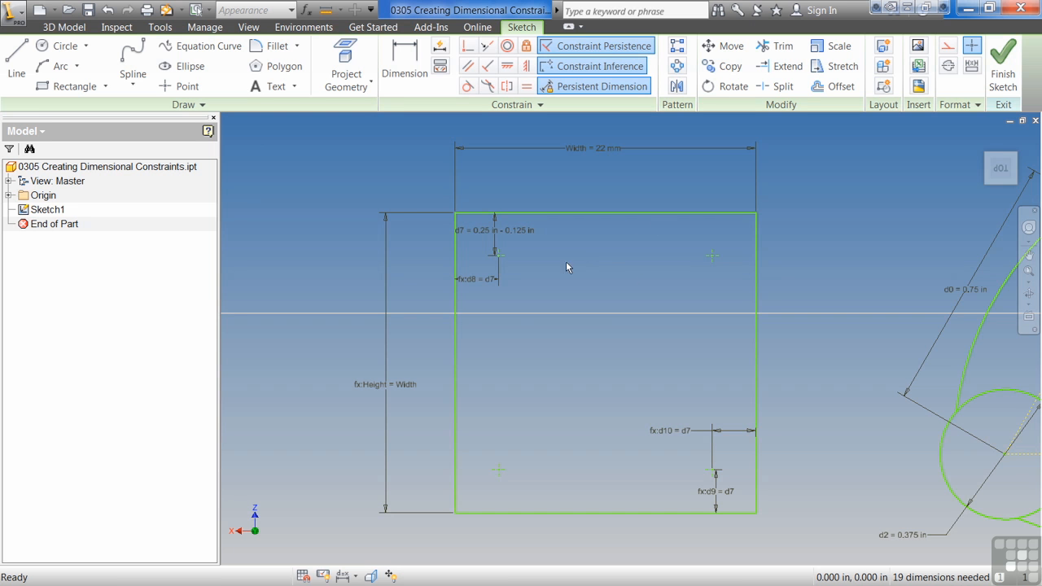
Step: Open the model's parameters and rename the Height parameter to d6 and the Width parameter to d5
click(307, 10)
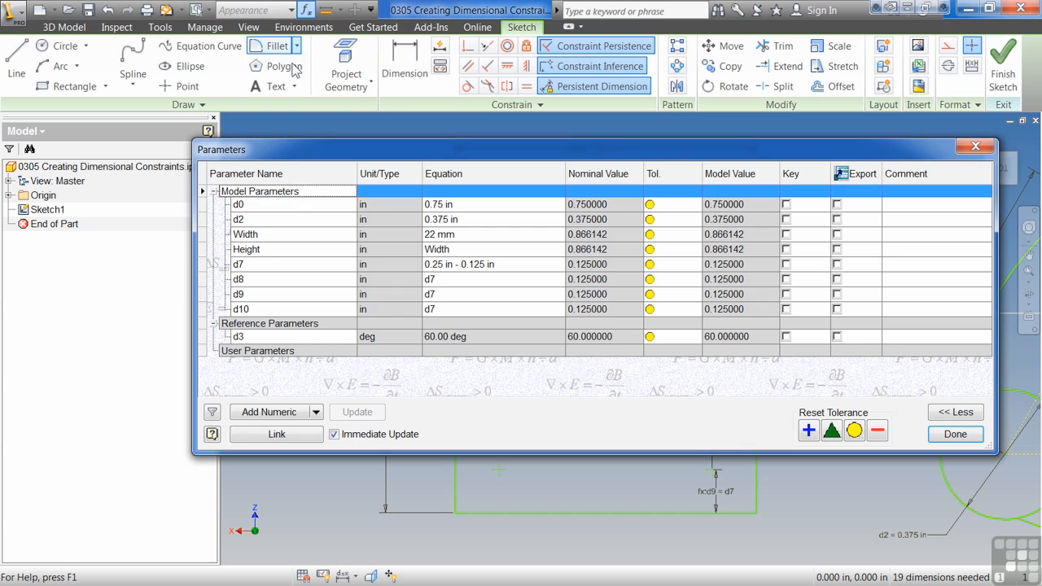
click(268, 250)
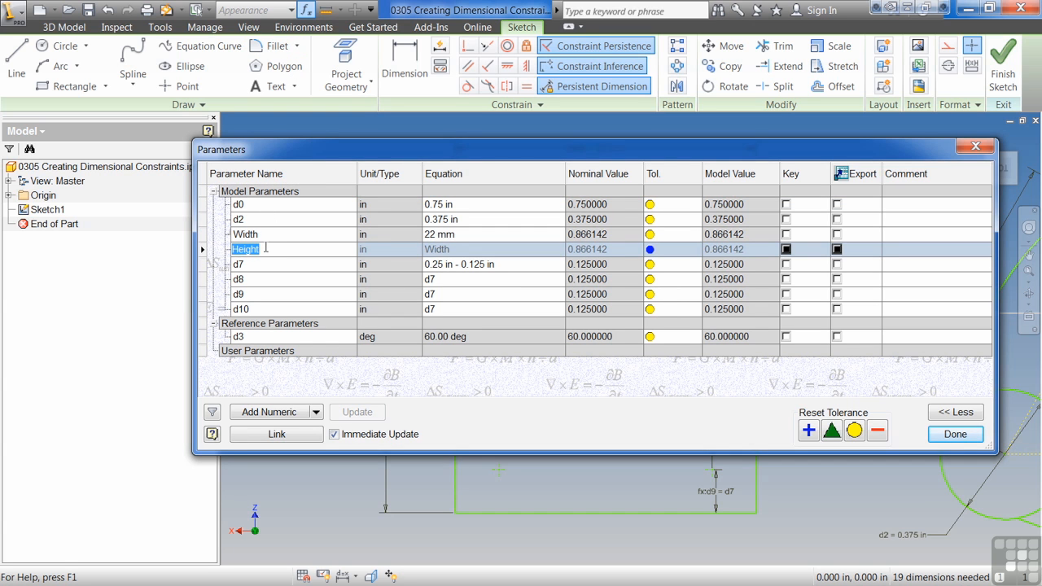
text(d6)
key(Return)
click(290, 235)
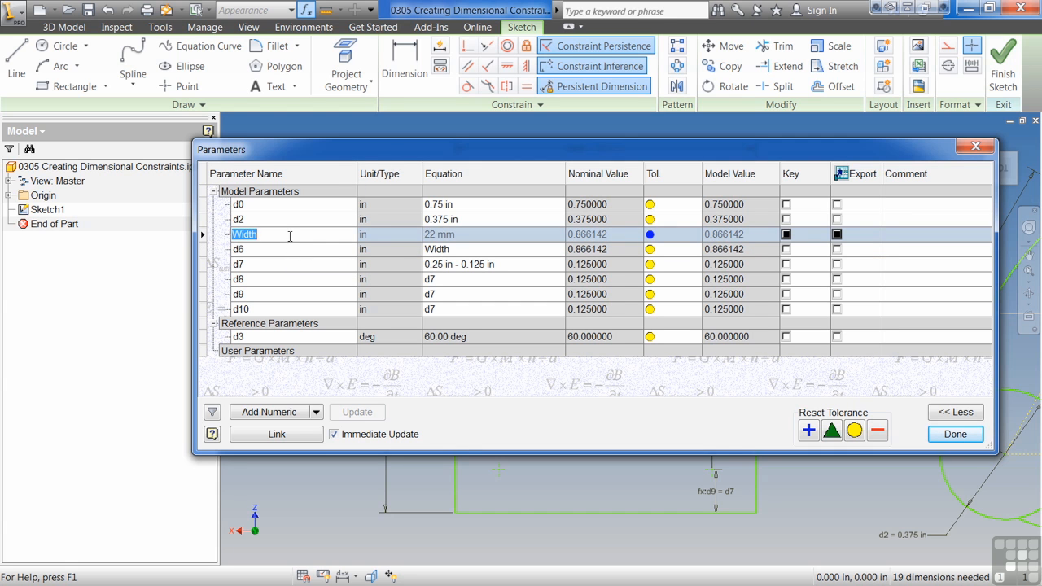
text(d5)
key(Return)
Step: Add two numeric user parameters named Height and Width
click(264, 413)
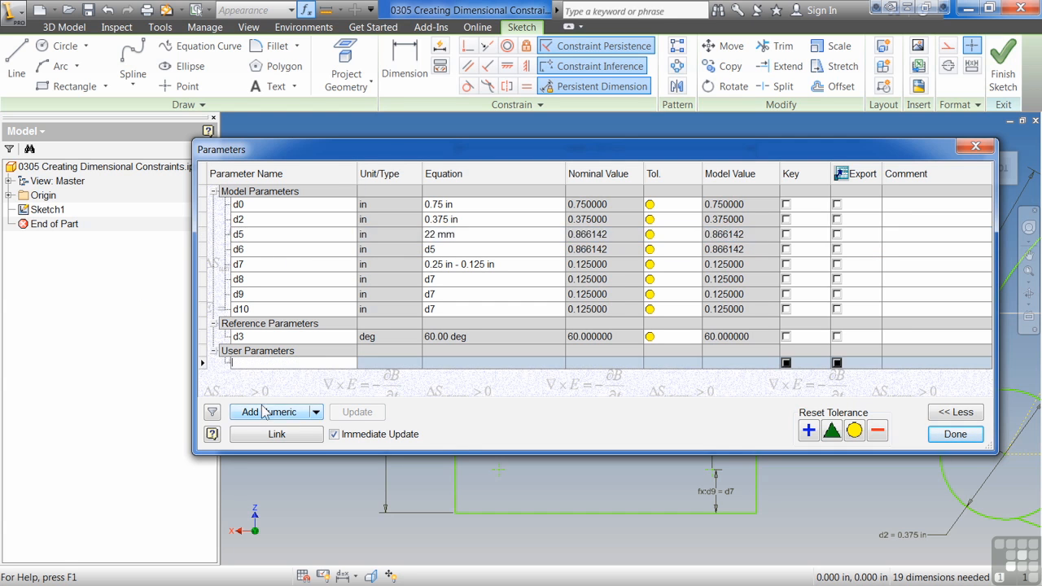
text(Height)
key(Return)
click(255, 415)
text(Width)
key(Return)
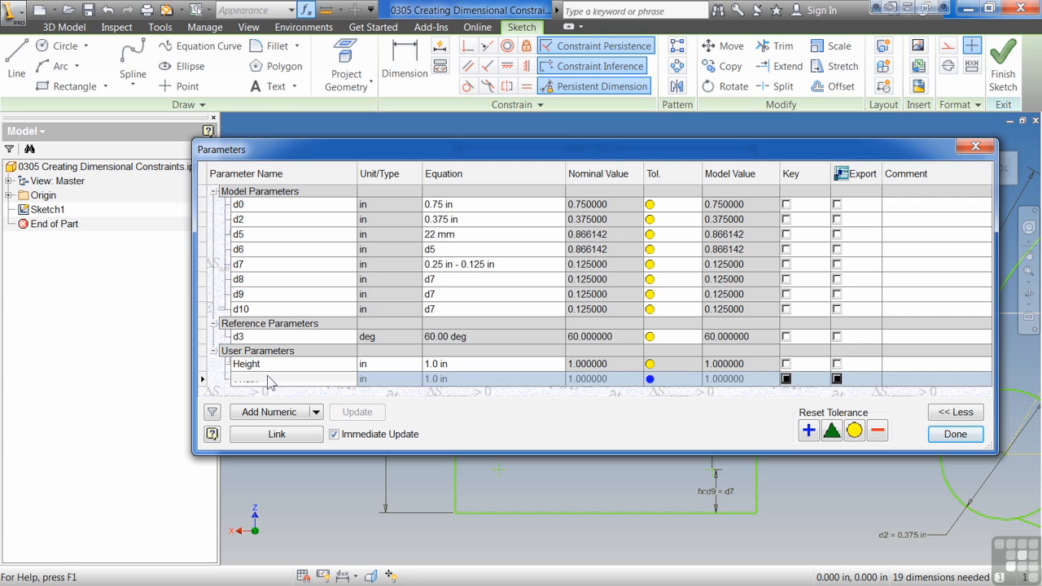
Step: Set the user parameter Height's equation to Width and the user parameter Width's equation to 22 mm
click(446, 364)
click(452, 364)
text(Width)
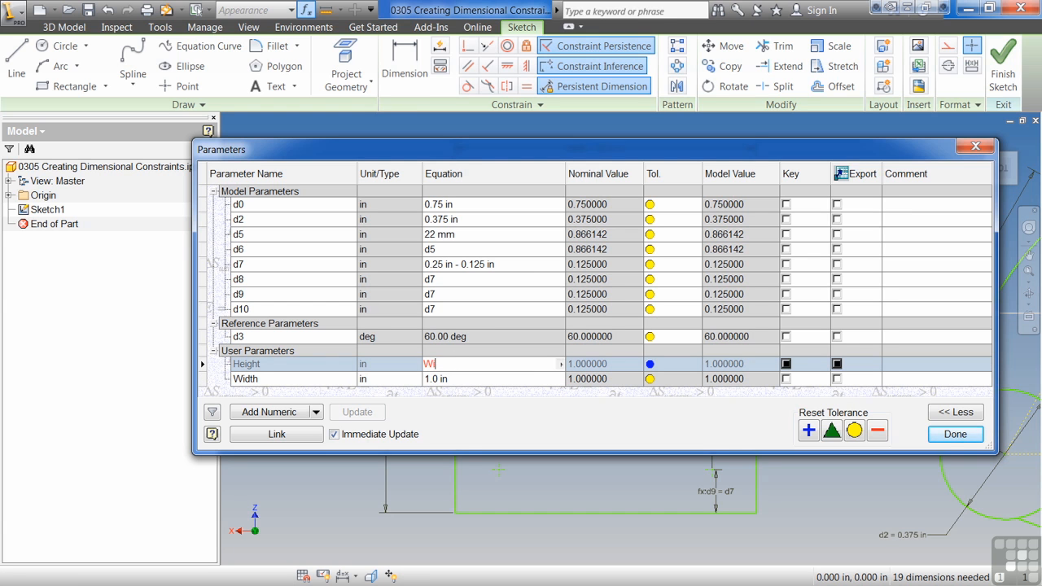
double_click(485, 380)
text(22 mm)
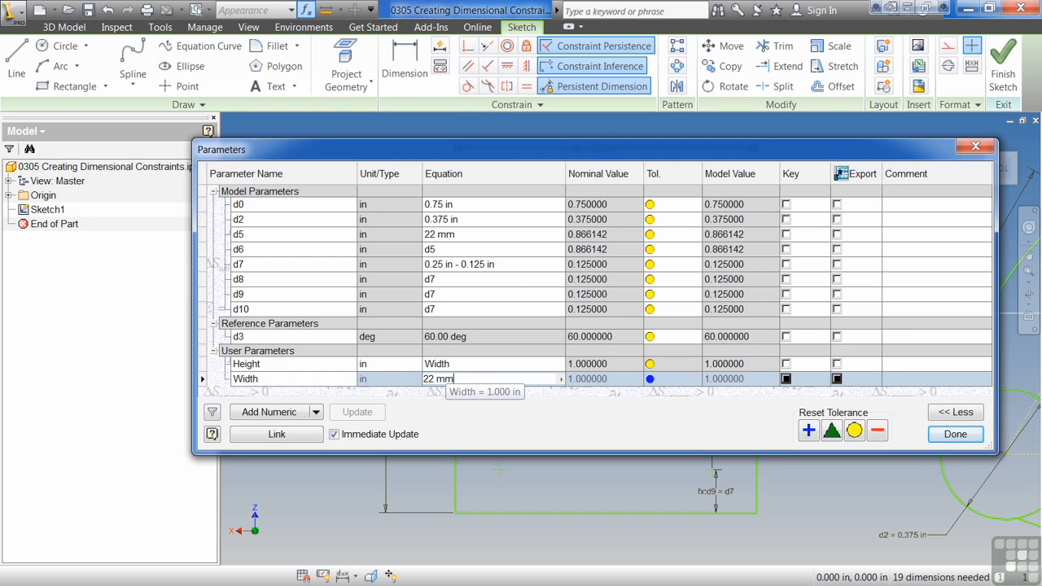
key(Return)
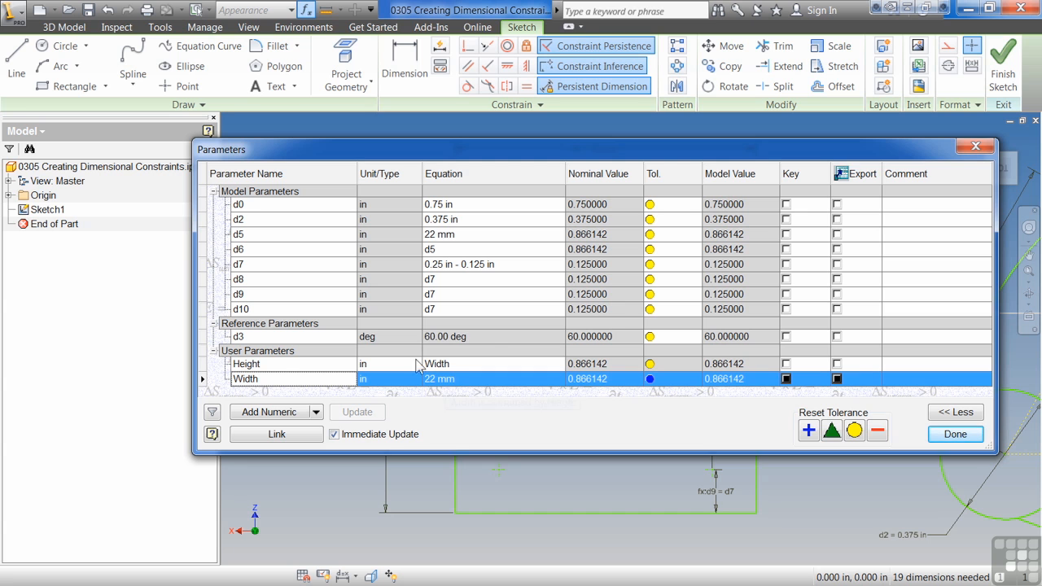
Step: Link the model parameters to the user parameters by setting d5's equation to Width and d6's equation to Height
double_click(431, 235)
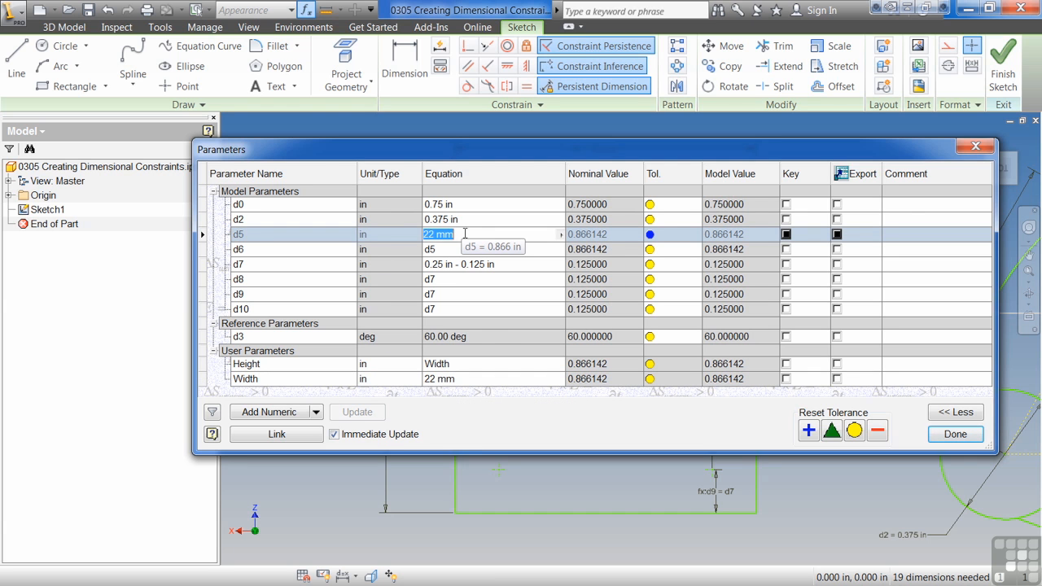
text(Width)
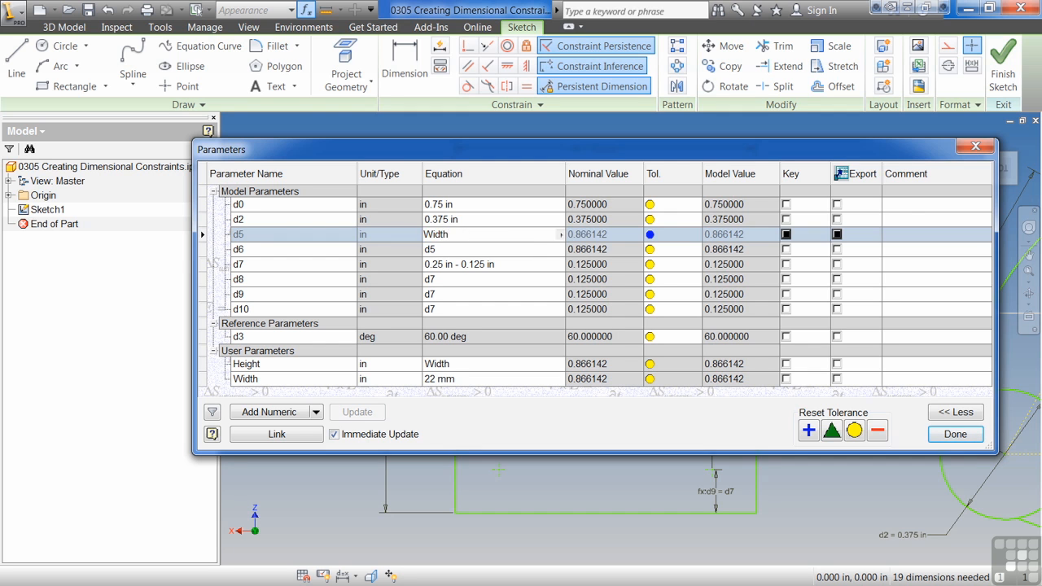
key(Return)
double_click(465, 250)
text(He)
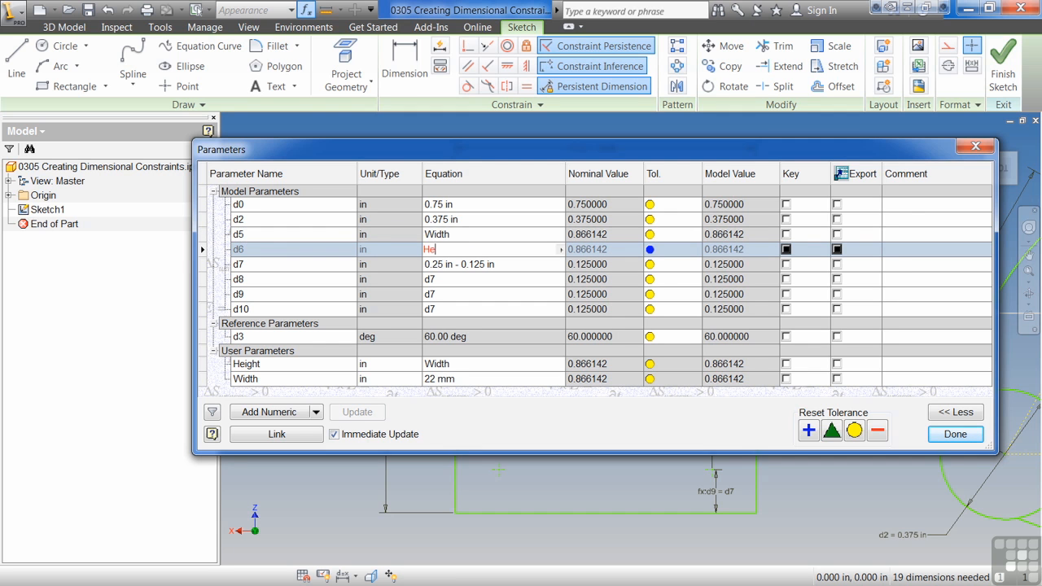
text(ight)
key(Return)
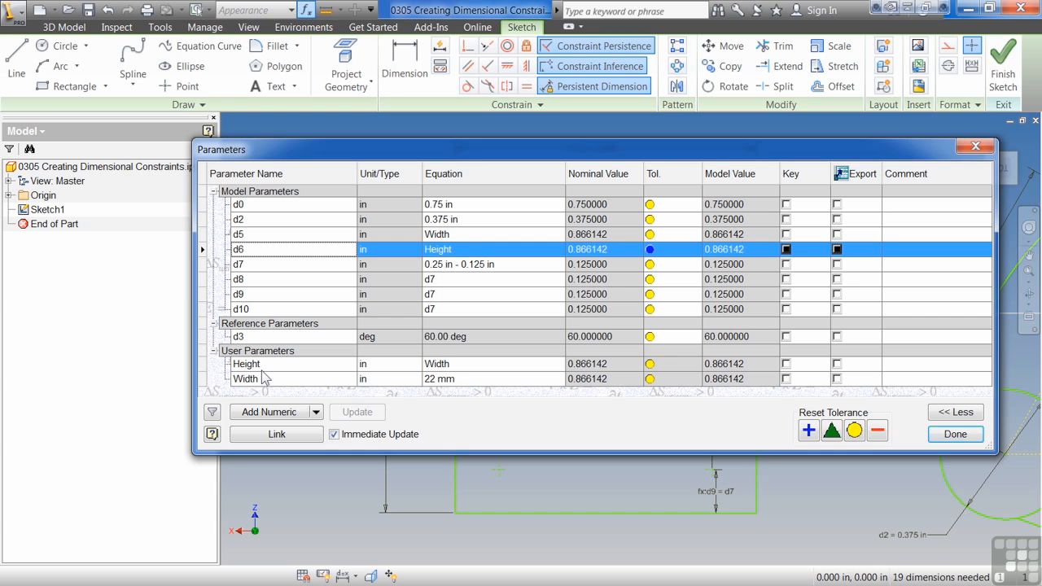